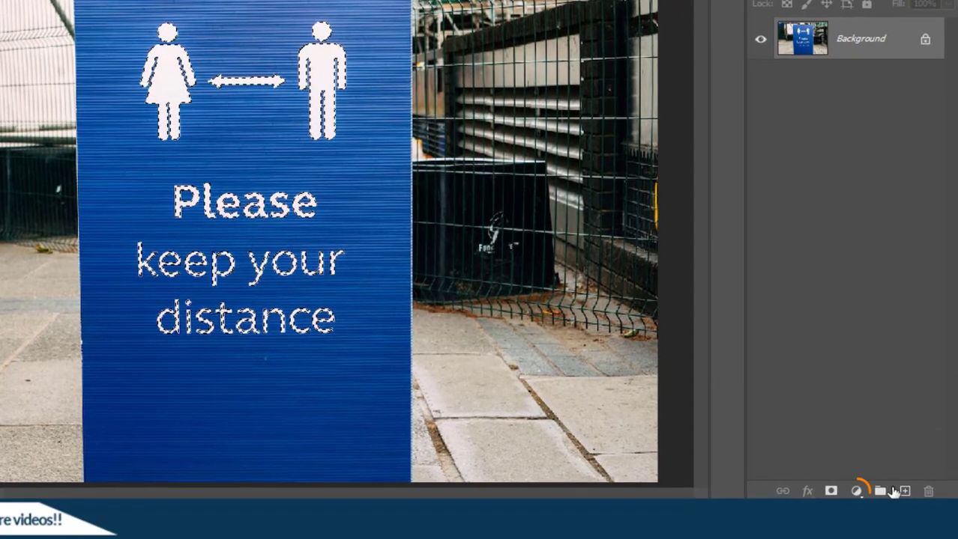
Add a colorized Hue/Saturation layer that tints the sign's lettering and figures bright green
left_click(856, 492)
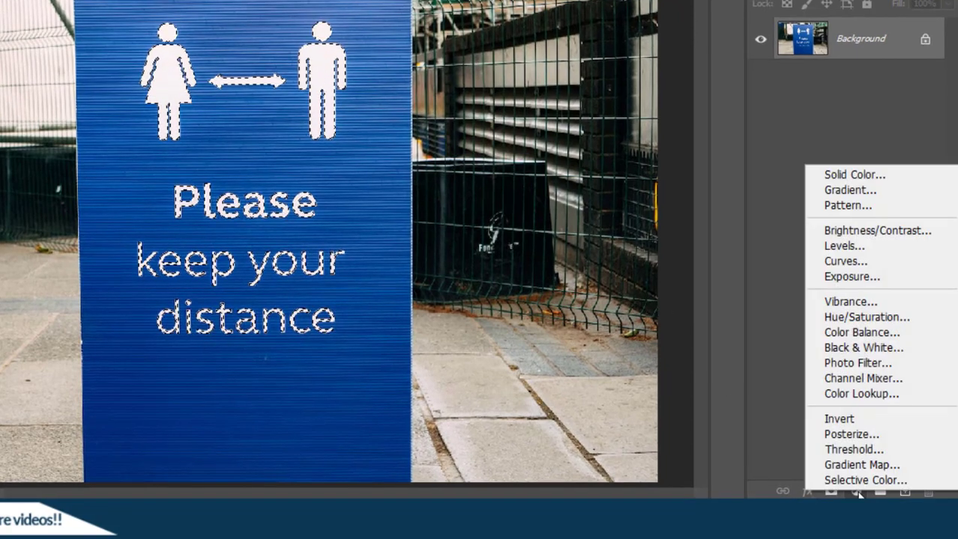
left_click(861, 318)
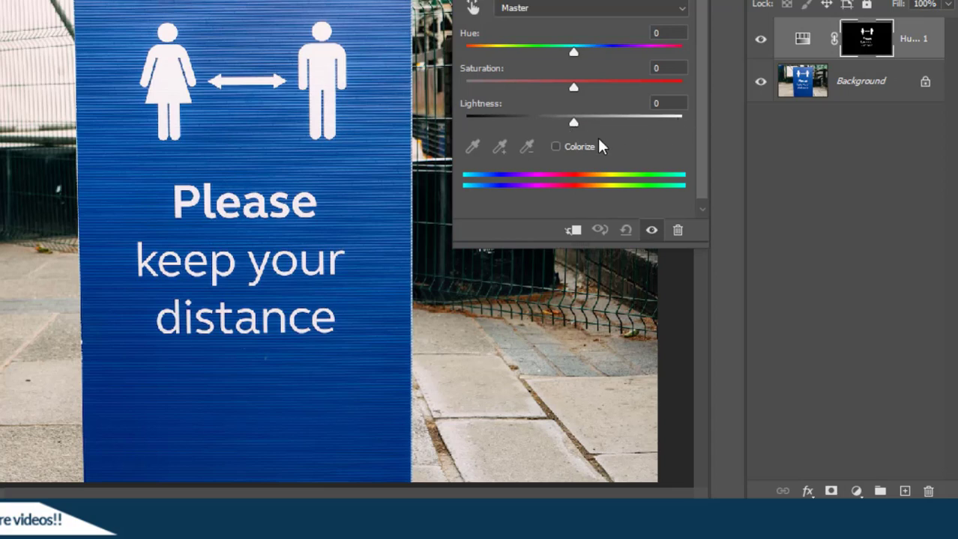
left_click(555, 146)
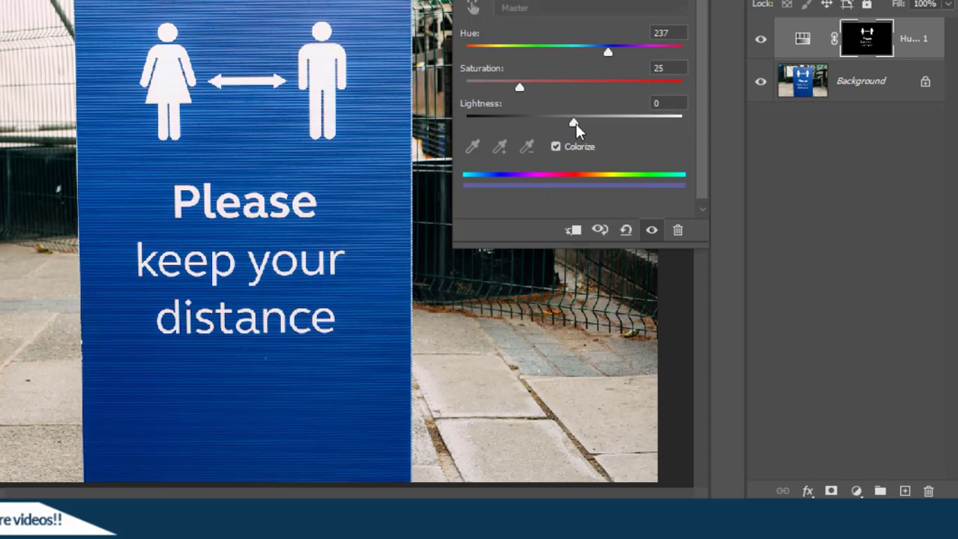
left_click_drag(575, 124, 488, 122)
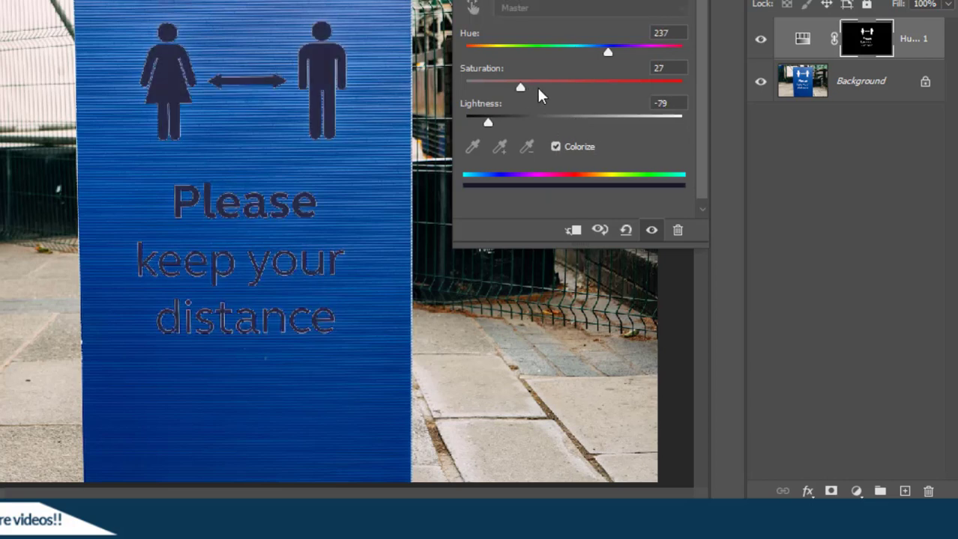
left_click_drag(538, 88, 620, 85)
left_click(607, 53)
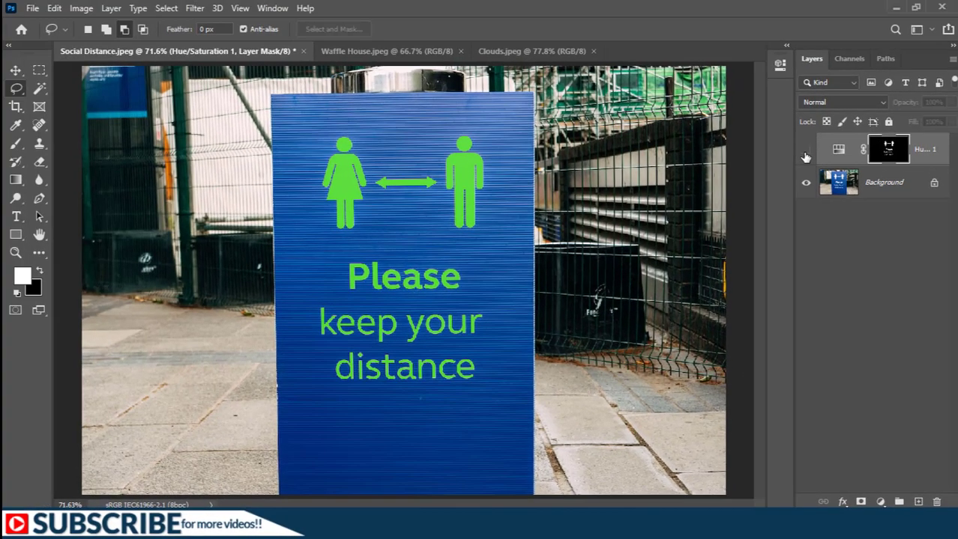
Compare the green result with the original, then pick the Magic Wand and show the Waffle House photo
left_click(760, 44)
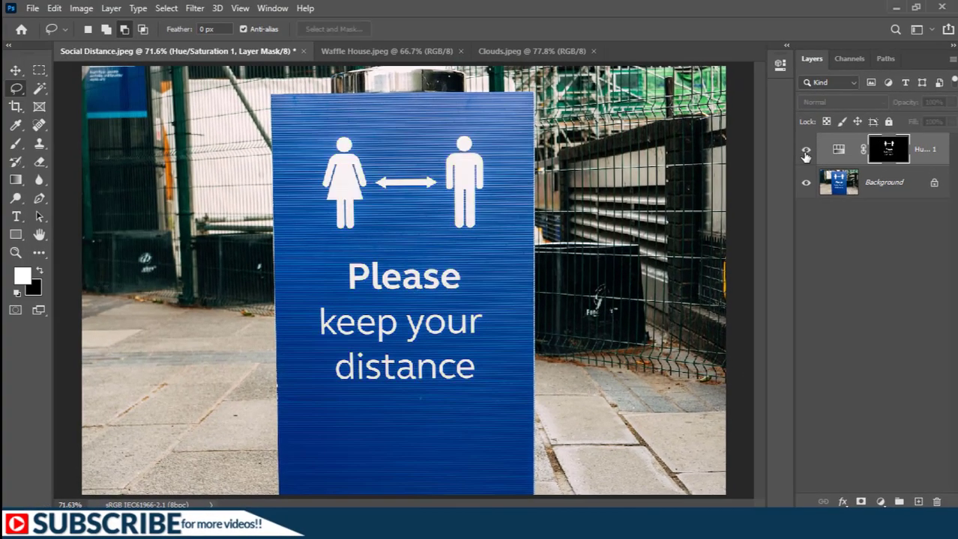
left_click(805, 152)
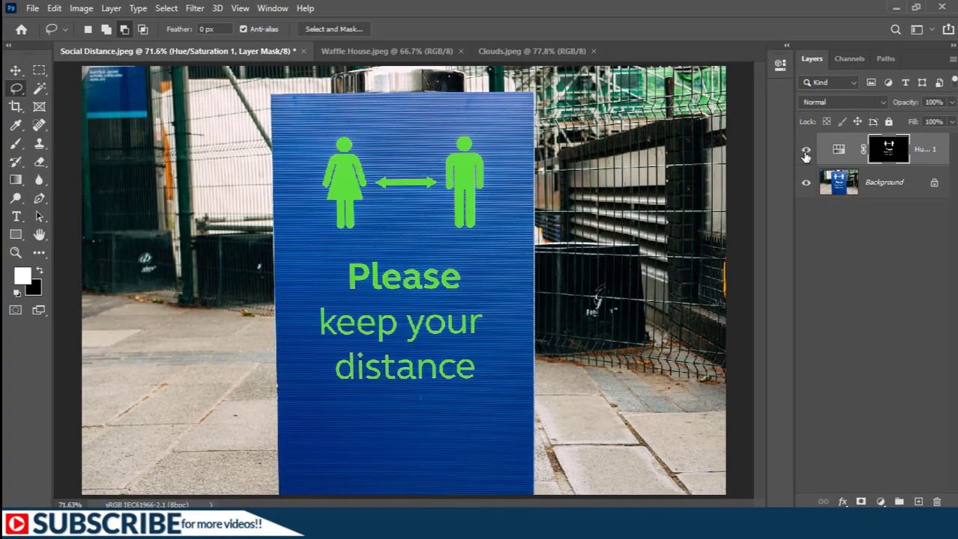
left_click(35, 90)
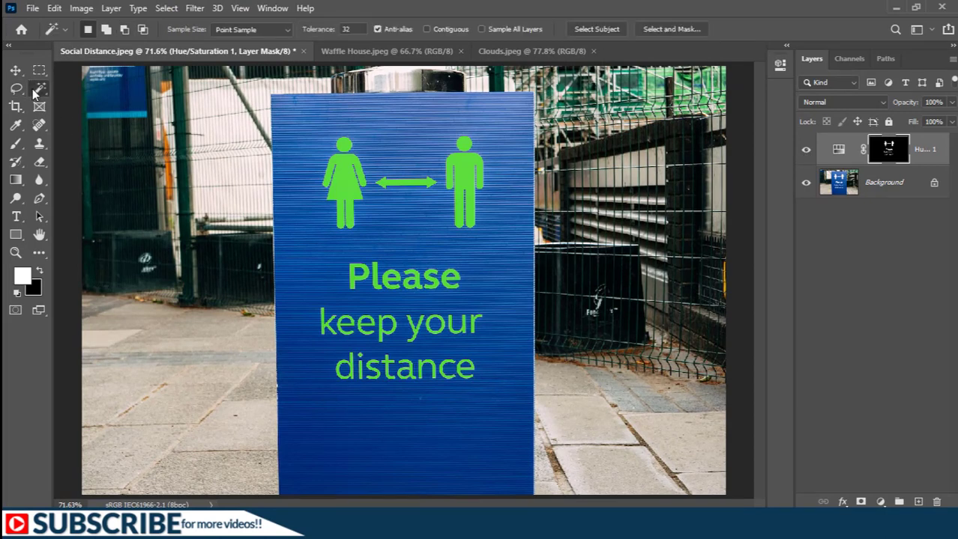
left_click(367, 55)
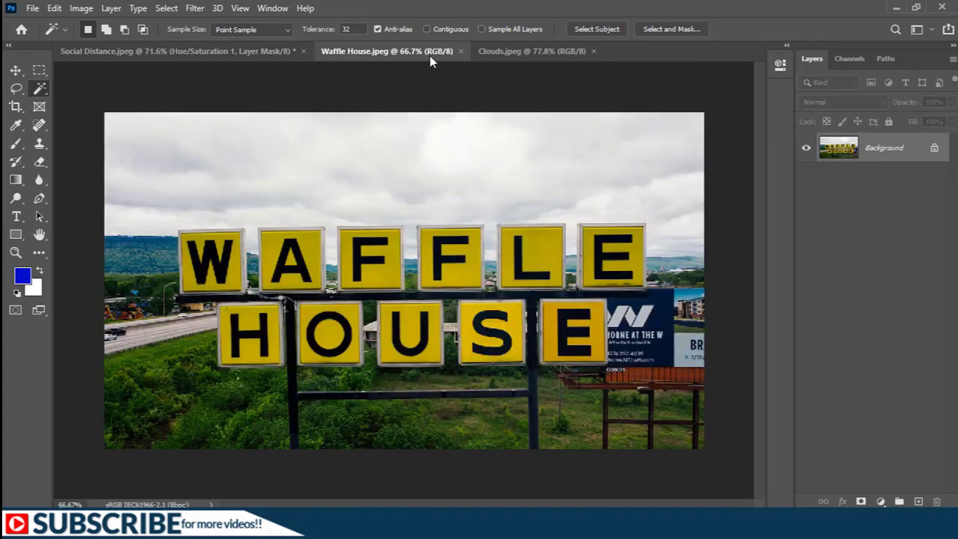
Discard a trial selection, then select the W and add the A and first F
left_click(222, 267)
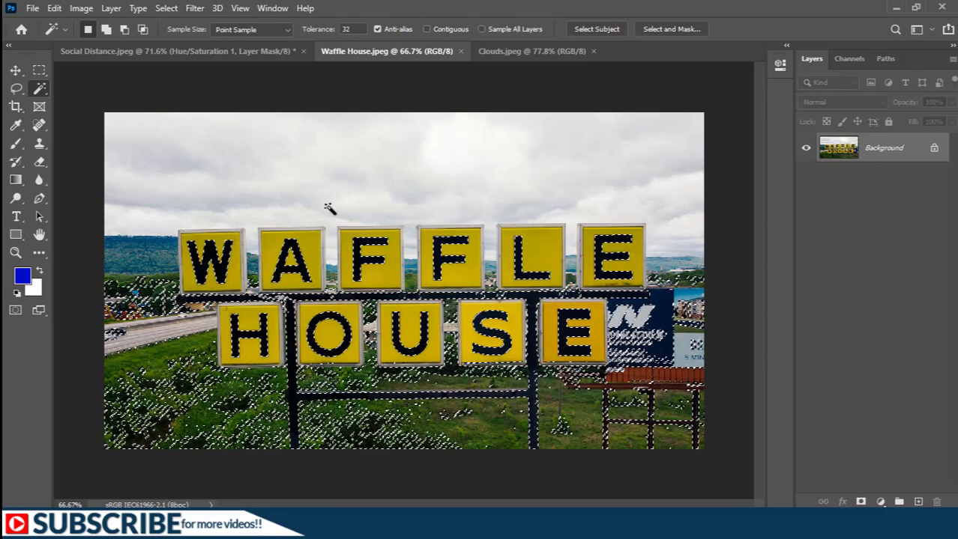
key("ctrl+d")
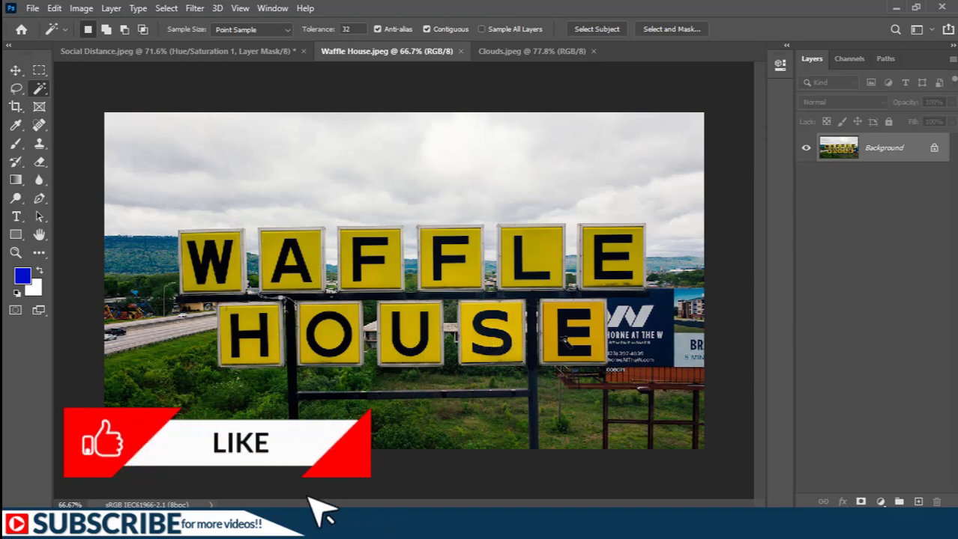
left_click(222, 271)
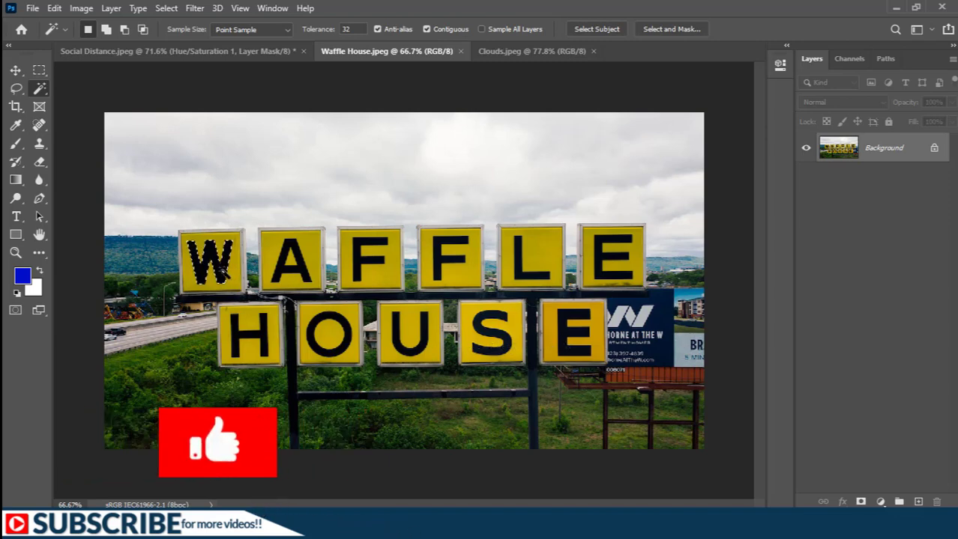
key("shift")
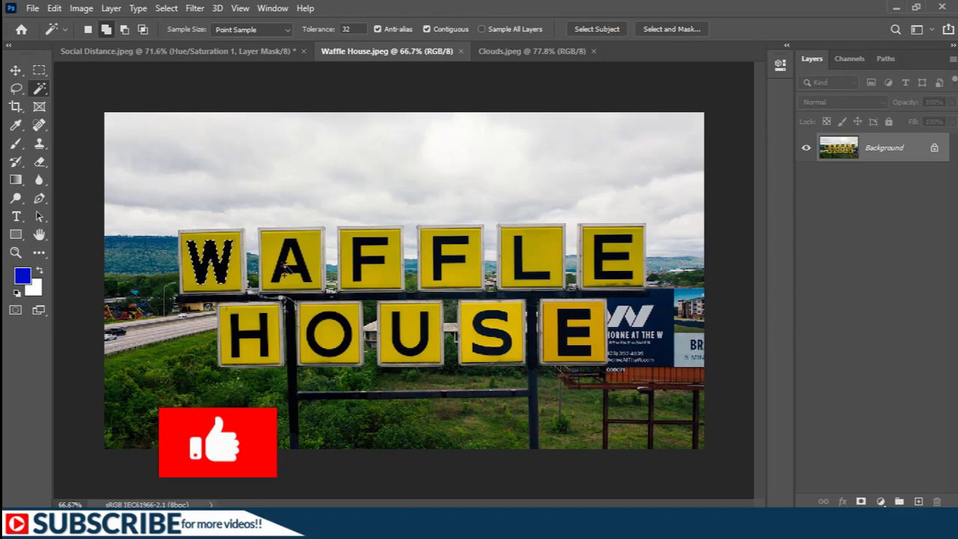
left_click(284, 269, "shift")
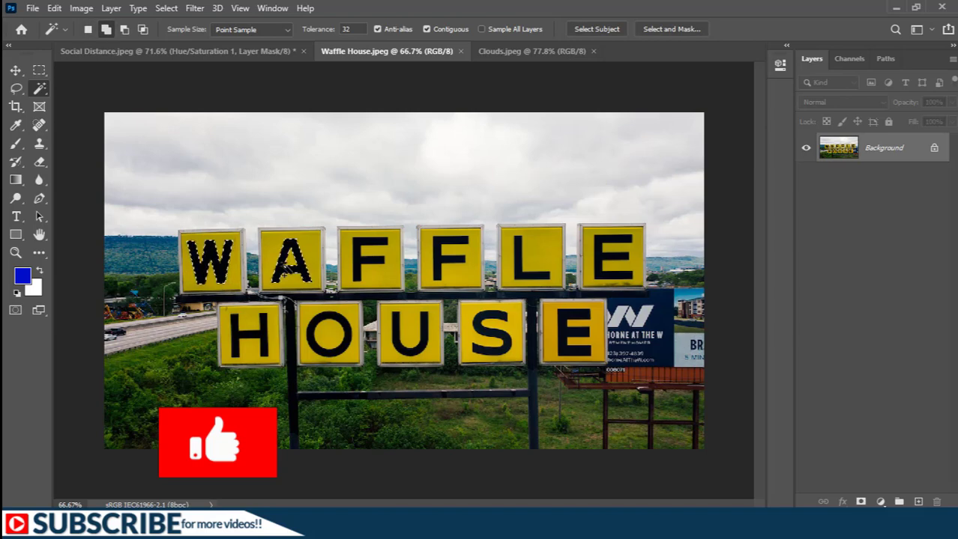
left_click(362, 266, "shift")
Add the remaining letters F, L, E and the H, O, U, S, E of HOUSE to the selection
left_click(444, 259, "shift")
left_click(521, 255, "shift")
left_click(601, 254, "shift")
left_click(563, 337, "shift")
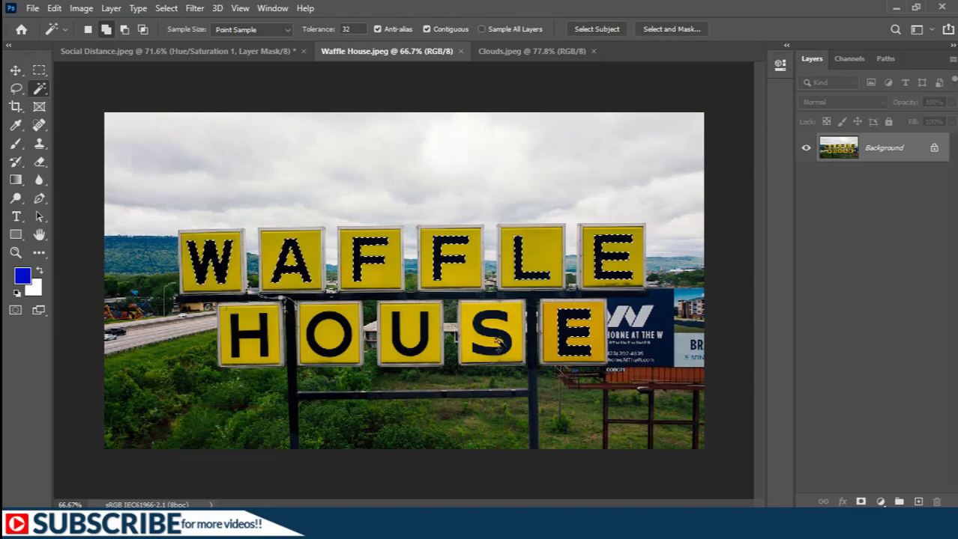
left_click(496, 343, "shift")
left_click(397, 330, "shift")
left_click(315, 333, "shift")
left_click(264, 339, "shift")
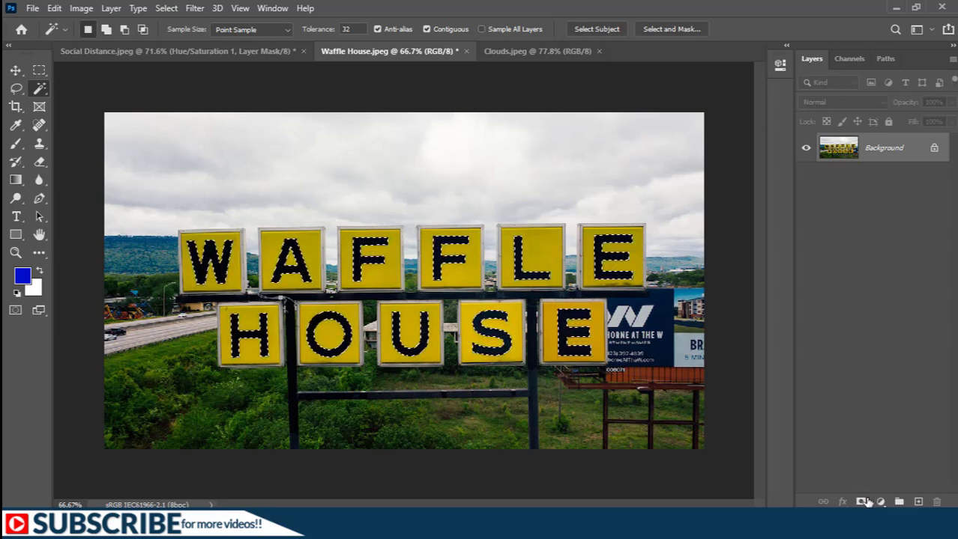
Add a colorized Hue/Saturation layer with lightness raised so the WAFFLE HOUSE letters turn white
left_click(879, 501)
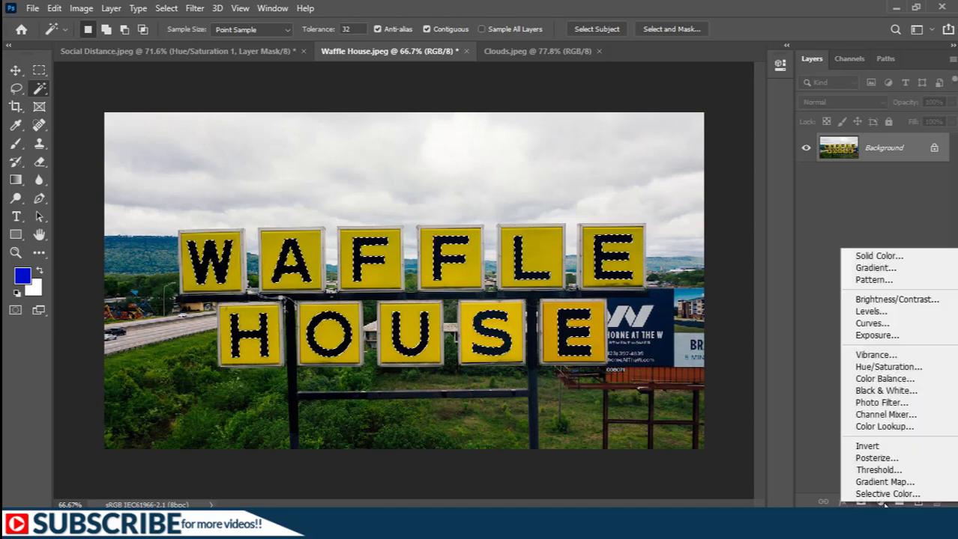
left_click(886, 367)
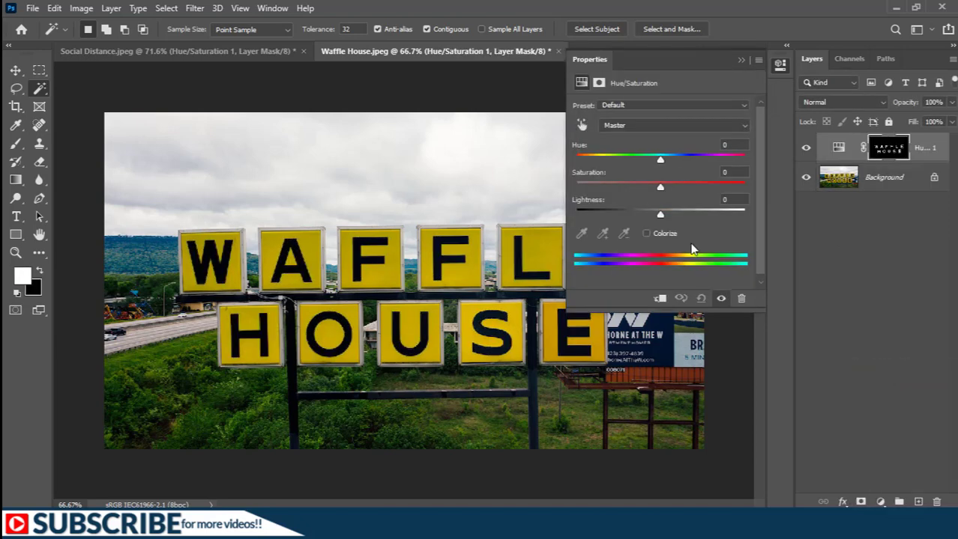
left_click(648, 233)
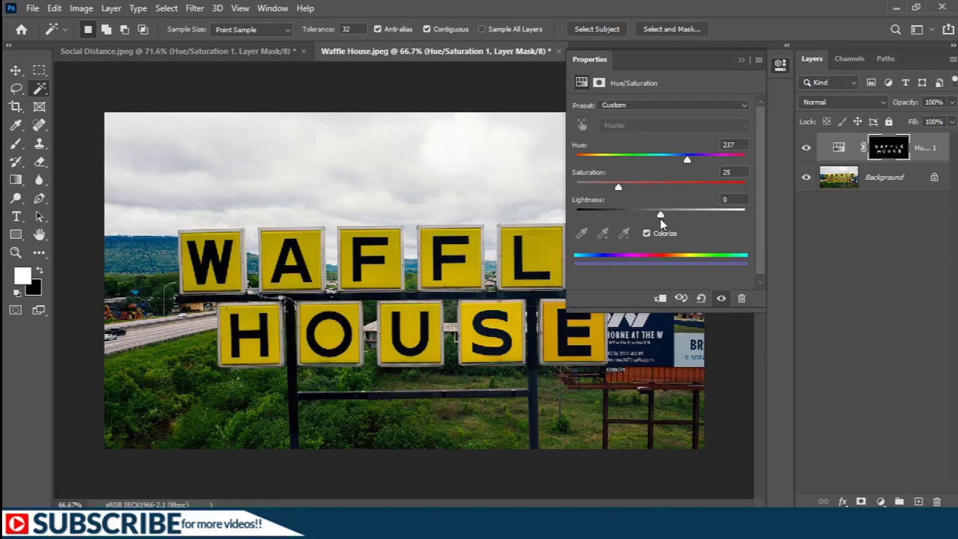
left_click_drag(660, 216, 744, 215)
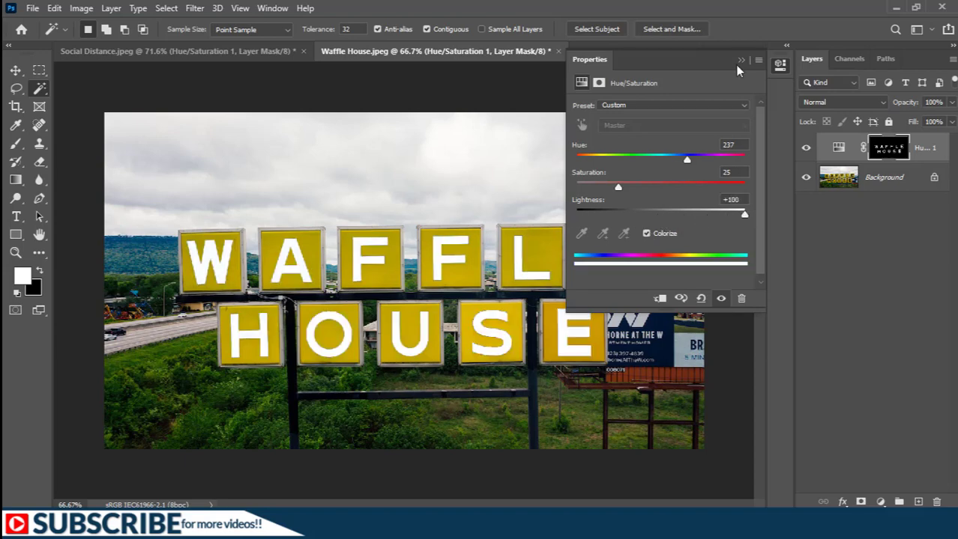
left_click(740, 60)
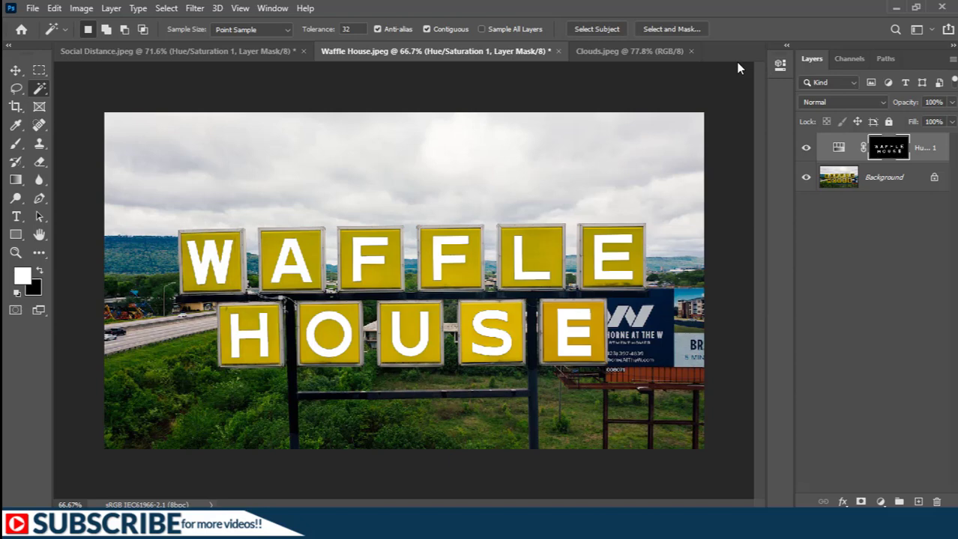
Compare the white letters against the original, then bring up Clouds.jpeg
left_click(807, 149)
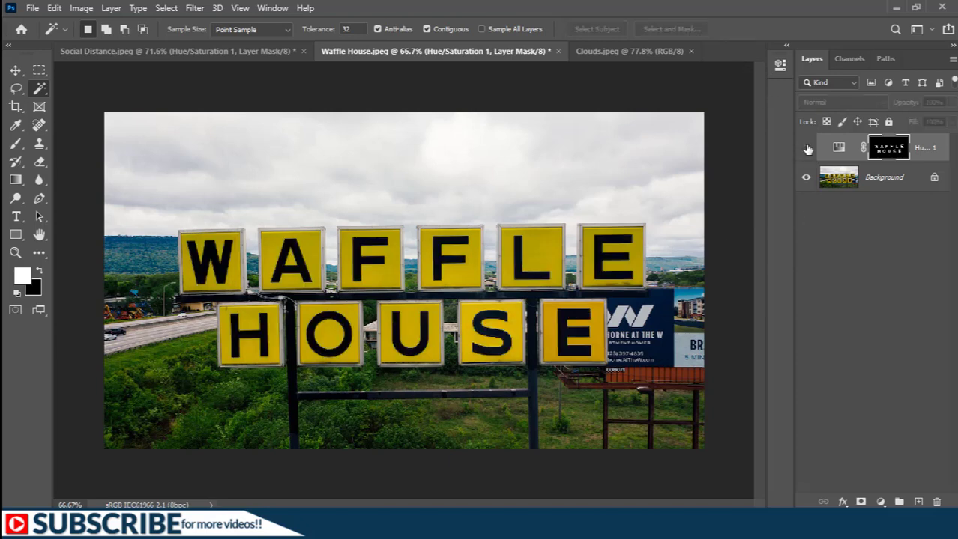
left_click(807, 149)
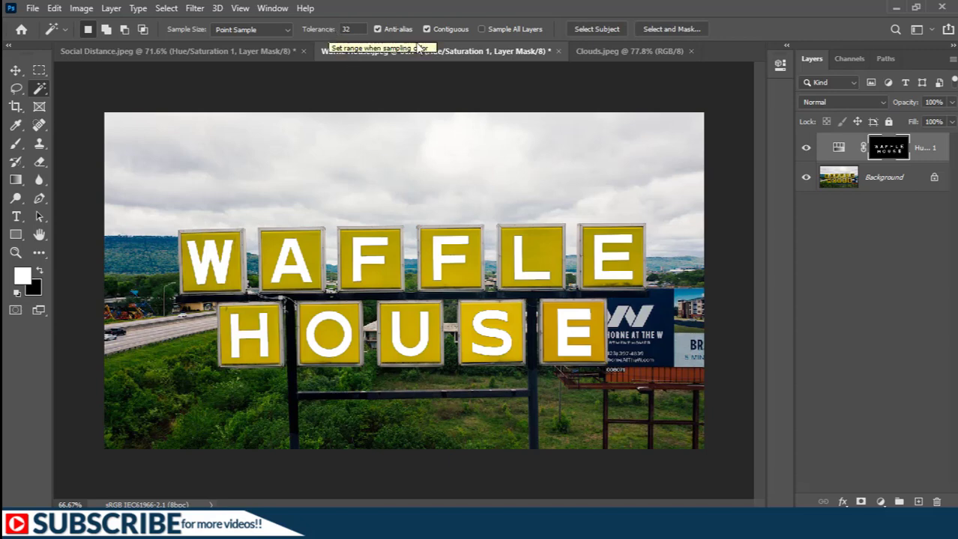
left_click(607, 48)
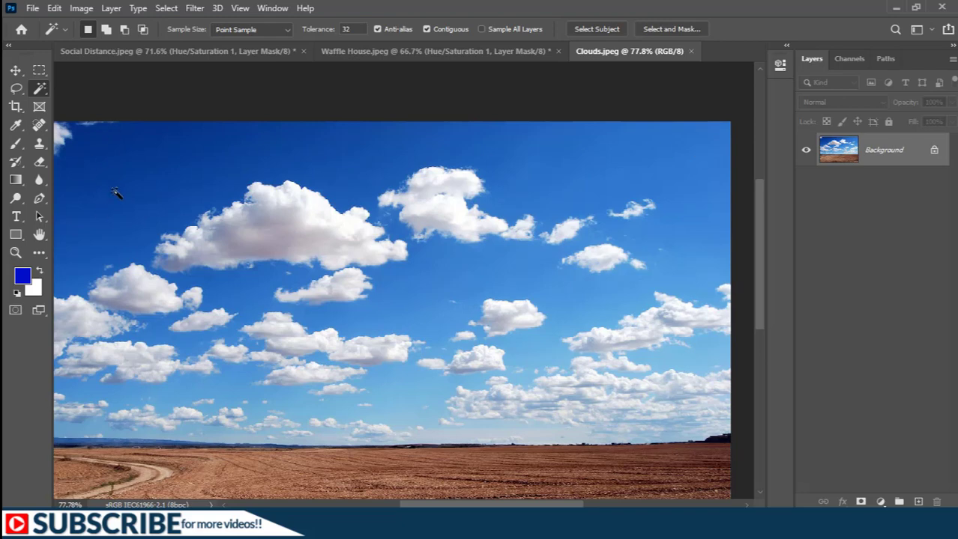
Try selecting the blue sky with Magic Wand tolerance set to 32
left_click(358, 29)
left_click(703, 160)
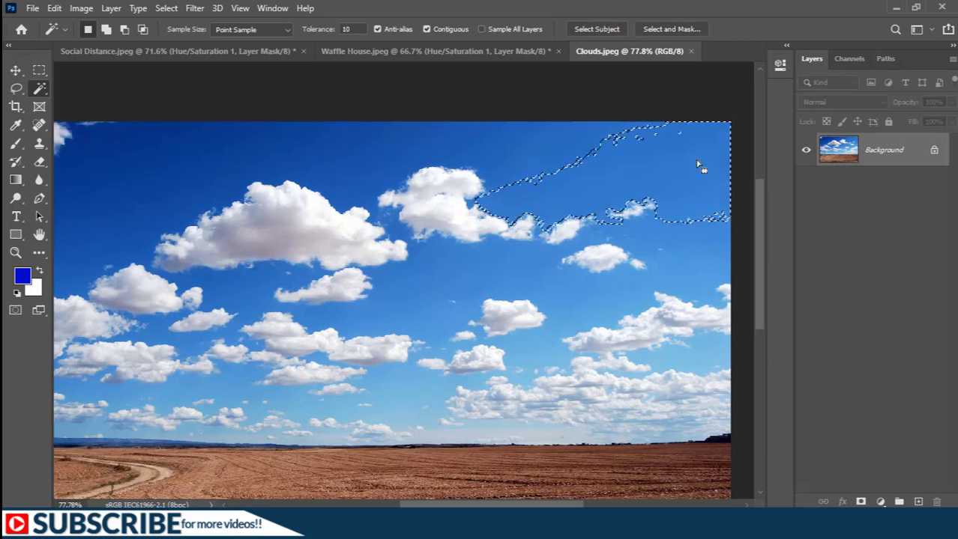
key("ctrl+d")
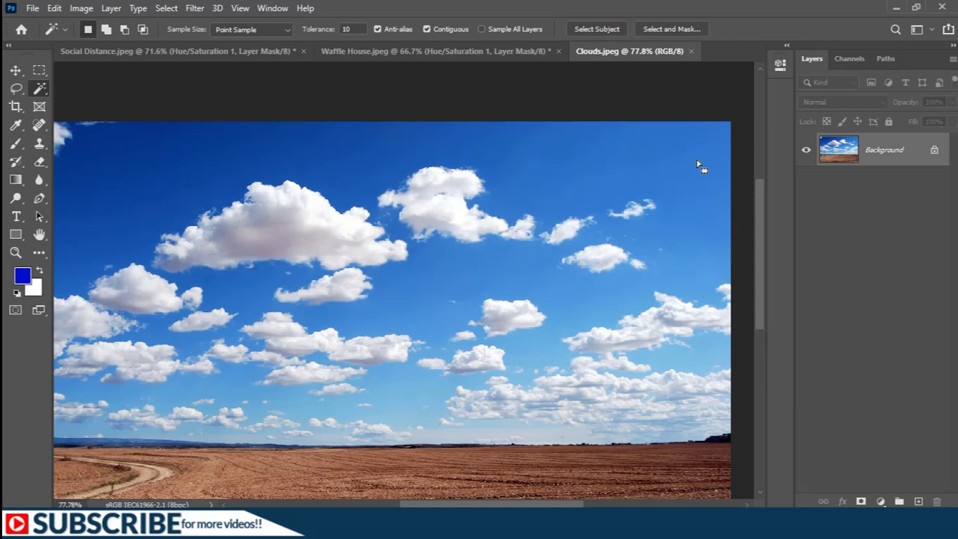
left_click(323, 29)
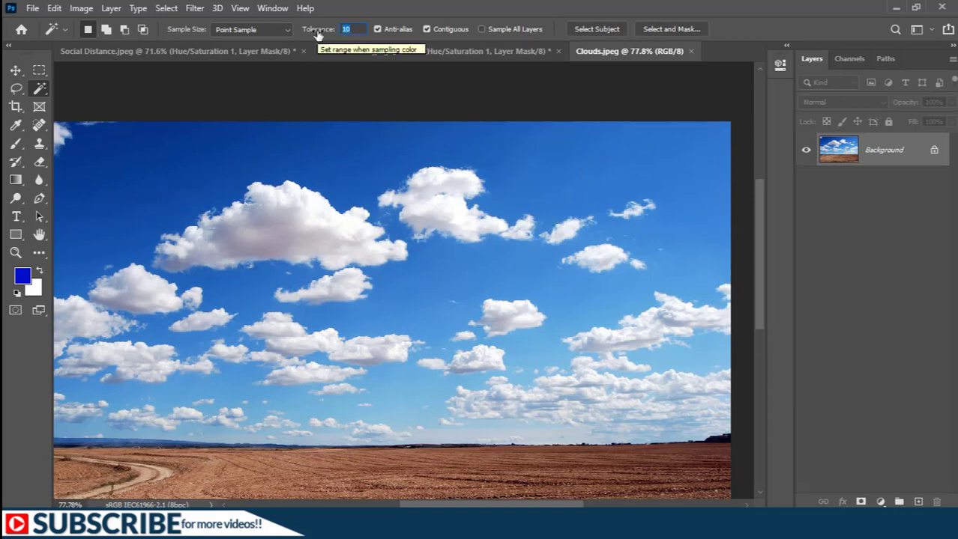
type("32")
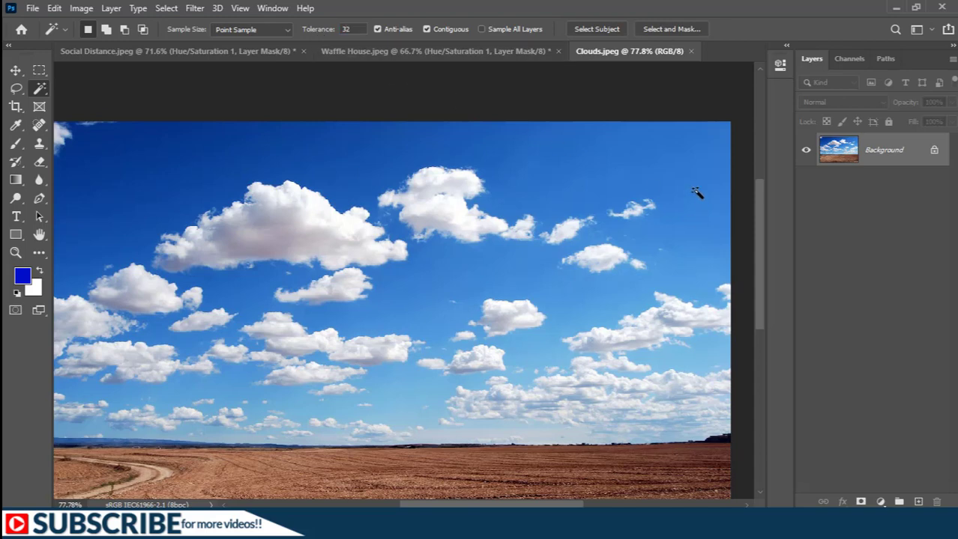
left_click(704, 176)
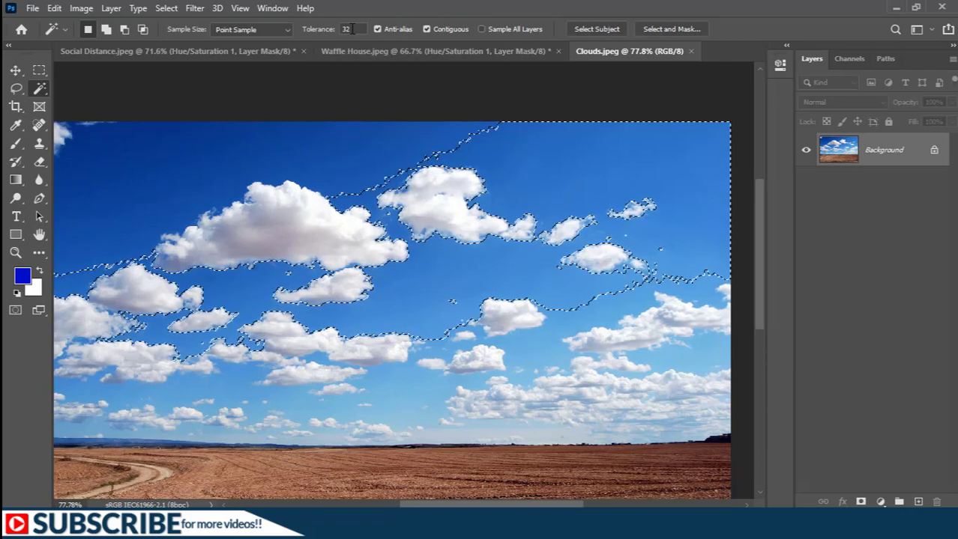
Raise tolerance to 70, reselect the sky, and add the upper-left sky area
left_click(312, 29)
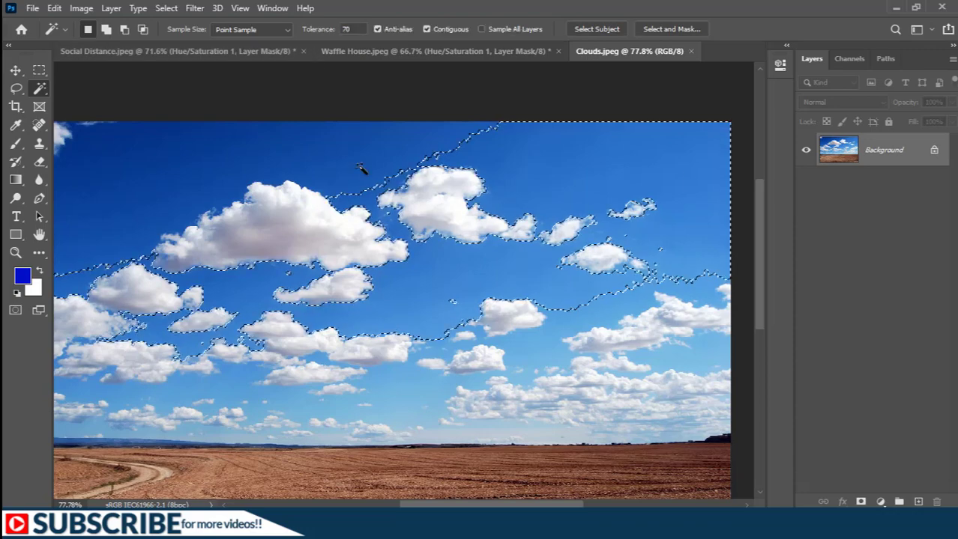
key("ctrl+d")
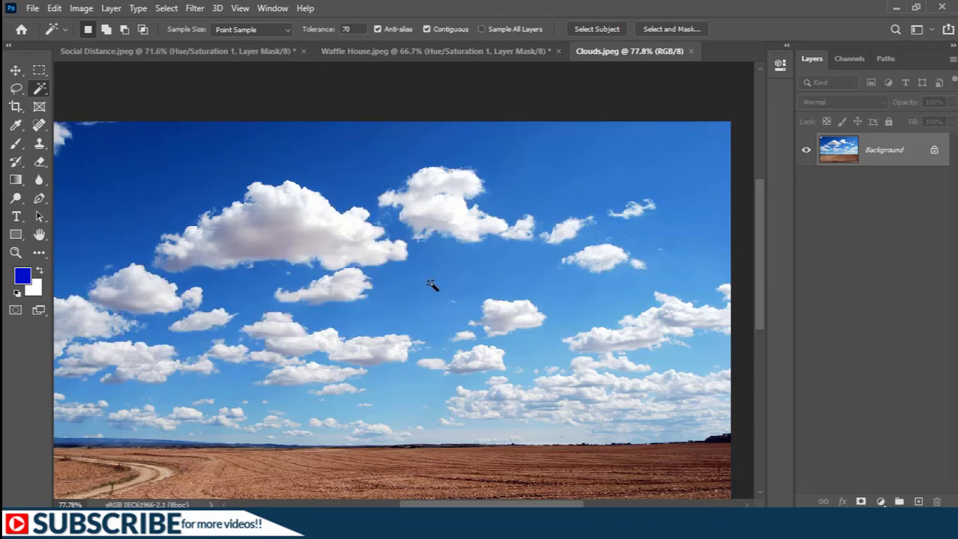
left_click(441, 304)
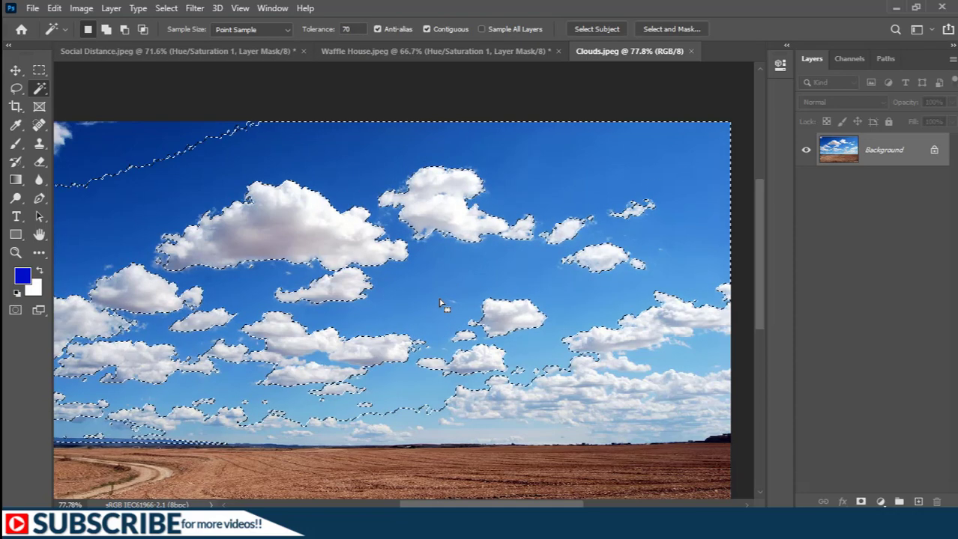
key("shift")
left_click(101, 149, "shift")
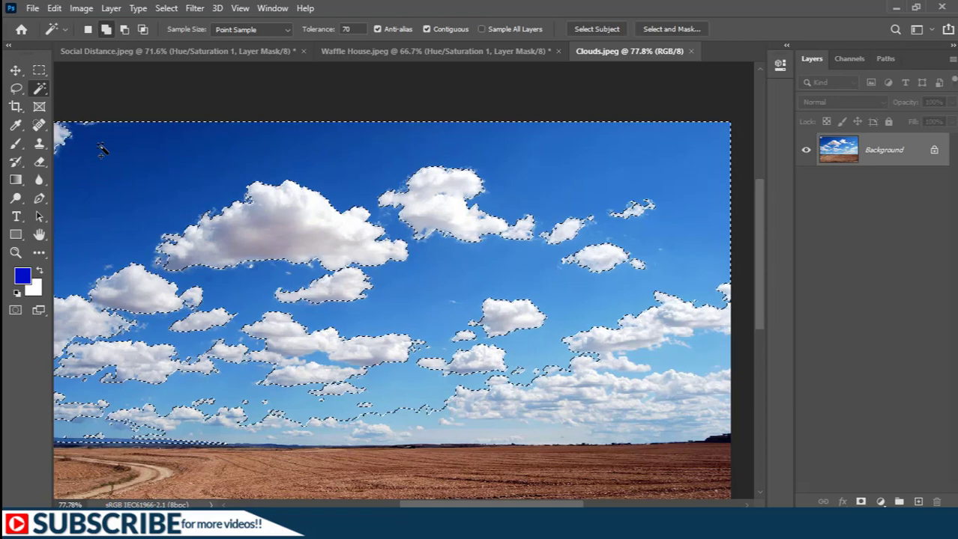
scroll(101, 150, "down", 1)
key("shift")
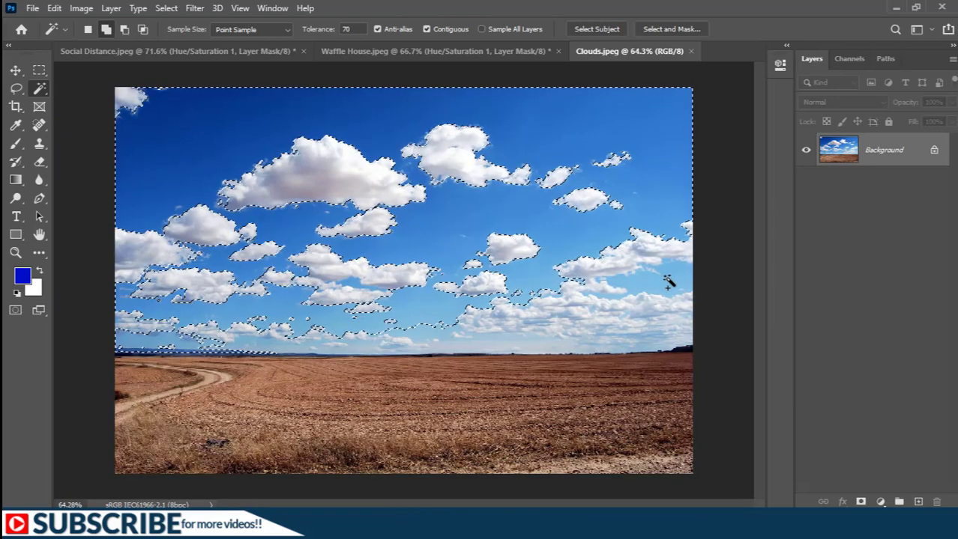
Add the blue pocket at right to the sky selection and feather it by 15 pixels
left_click(668, 281, "shift")
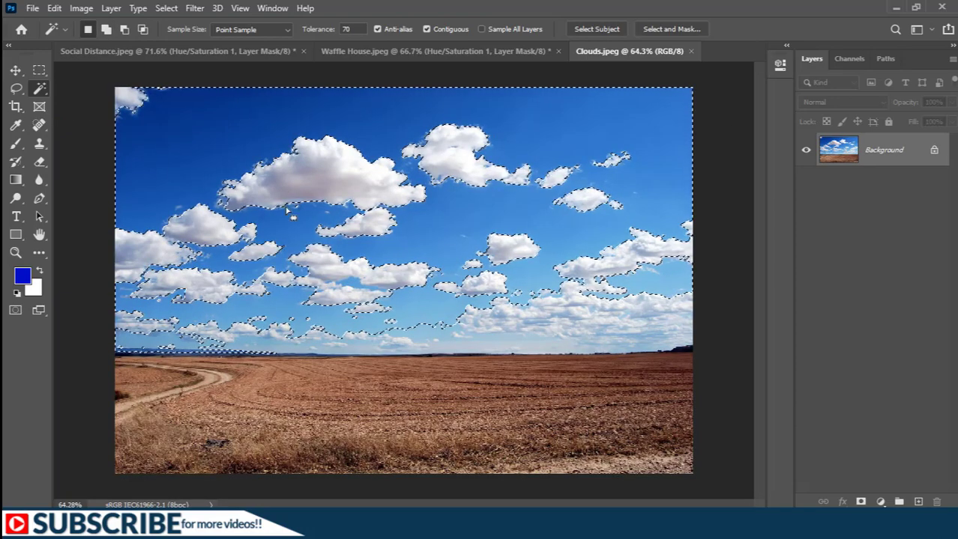
right_click(336, 159)
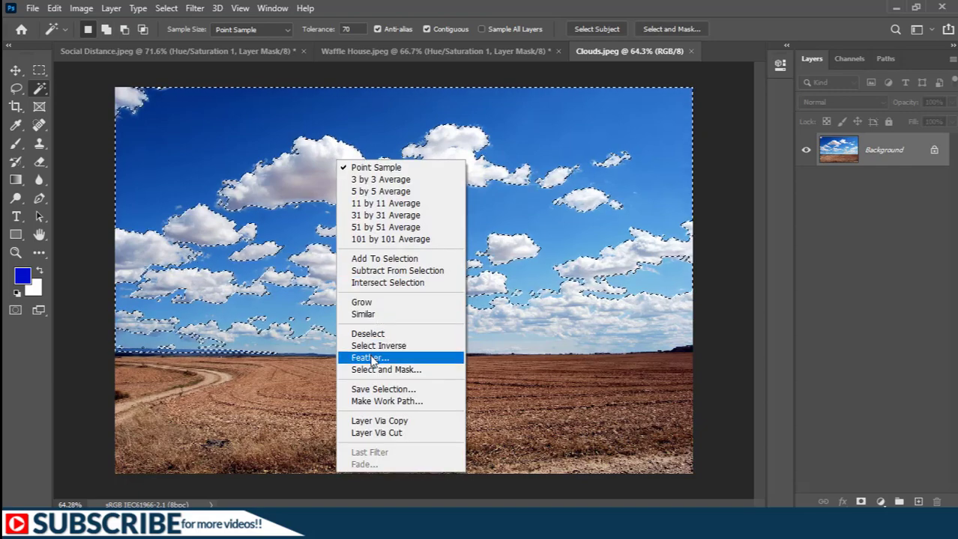
left_click(370, 358)
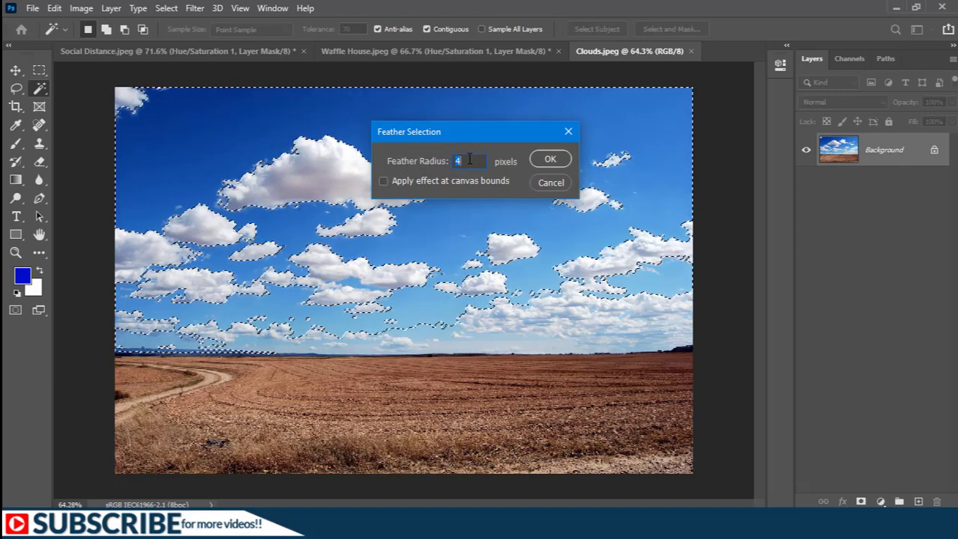
type("15")
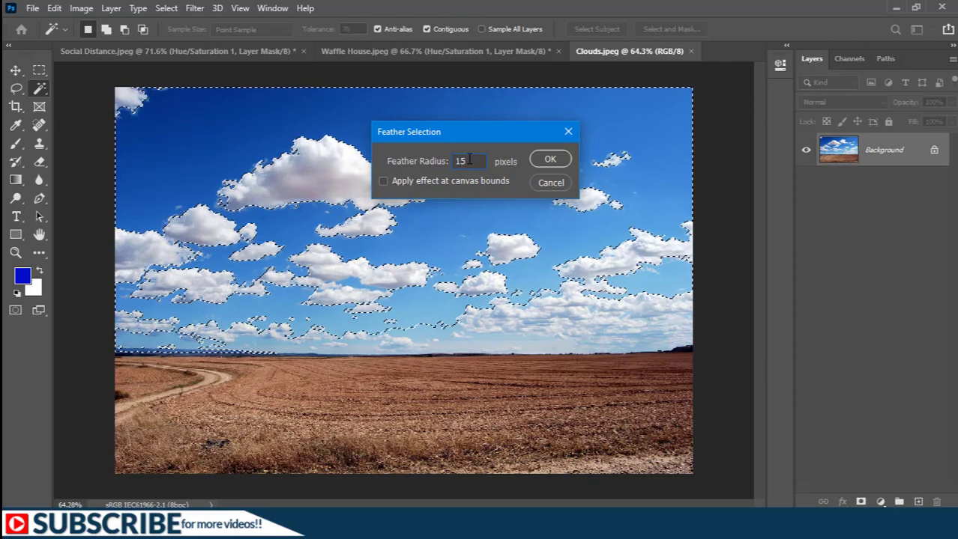
key("Return")
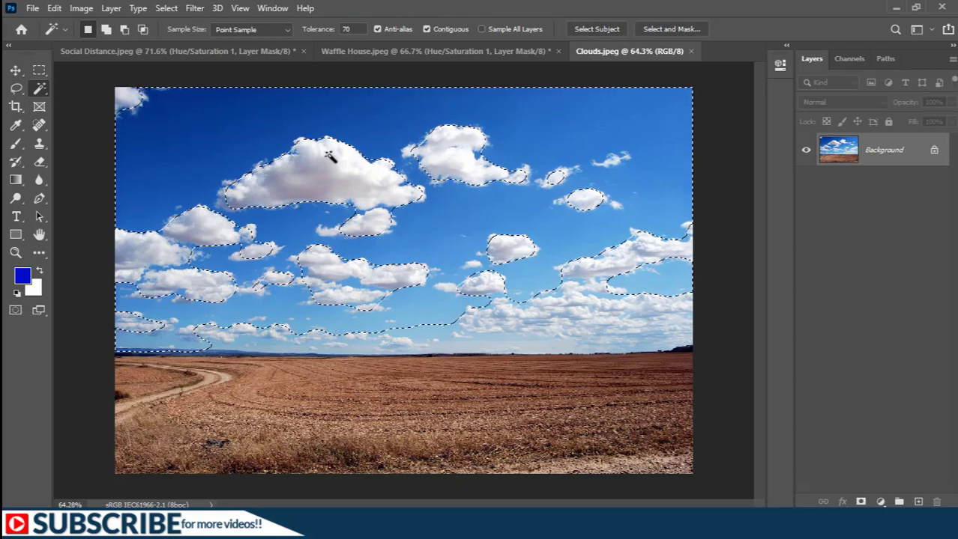
Invert the selection and add a layer mask that hides the original sky
left_click(166, 7)
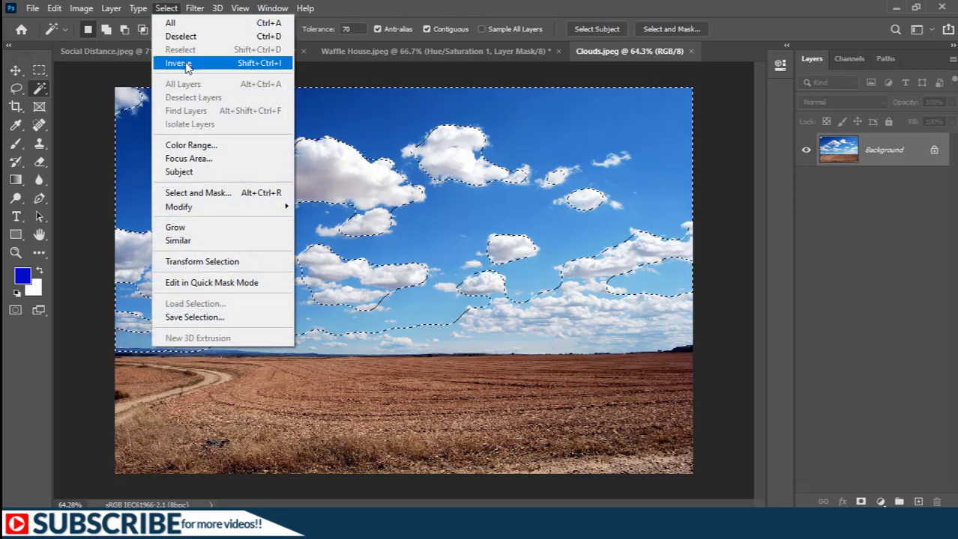
left_click(186, 64)
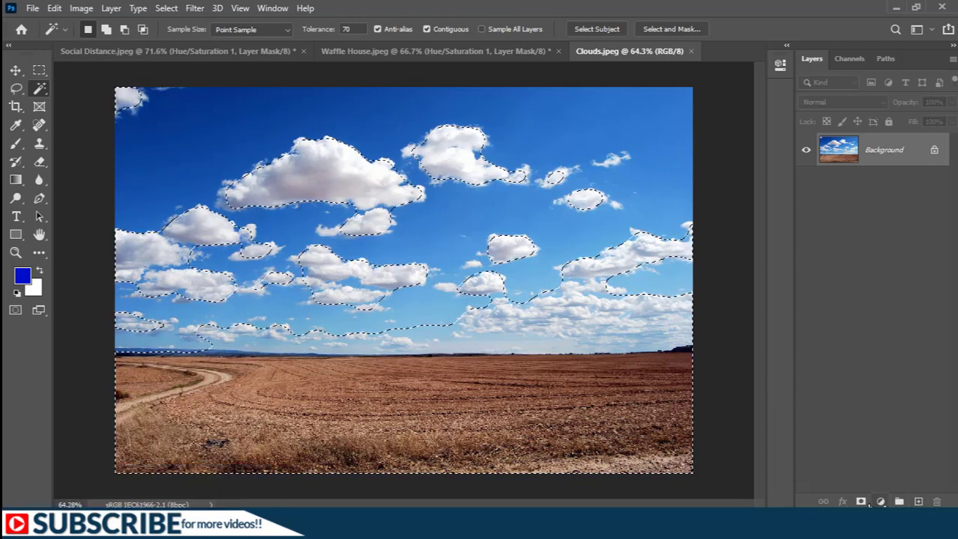
left_click(861, 502)
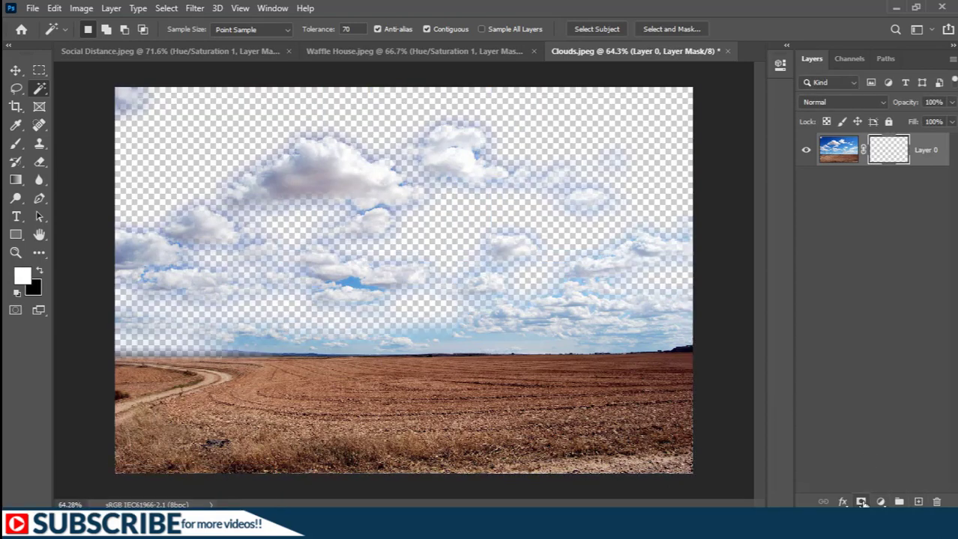
Add a solid blue Color Fill layer and move it below the clouds layer
left_click(880, 502)
left_click(872, 256)
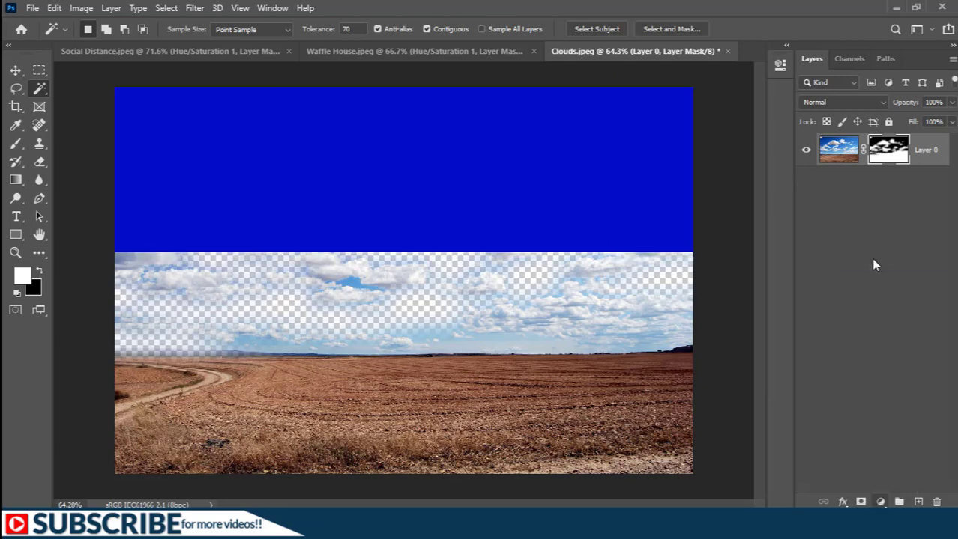
key("ctrl+bracketleft")
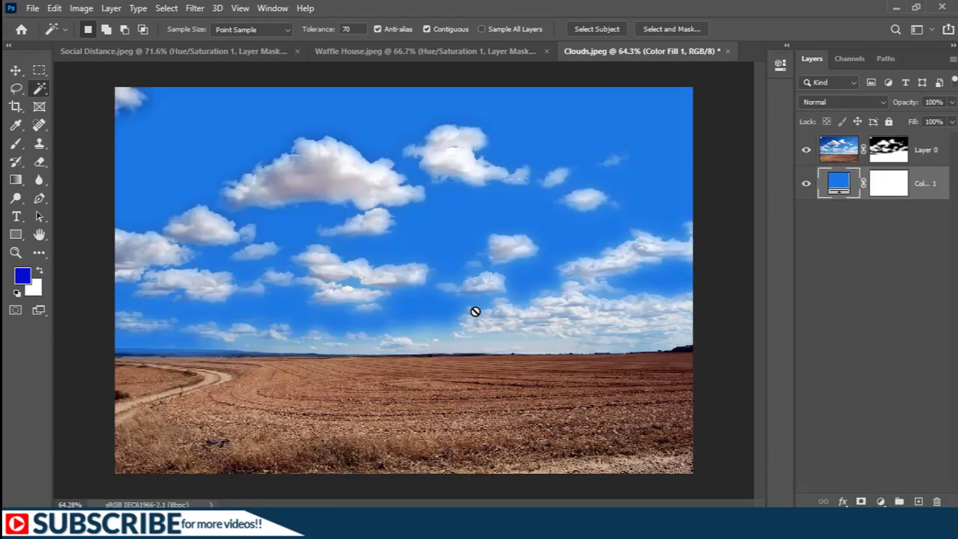